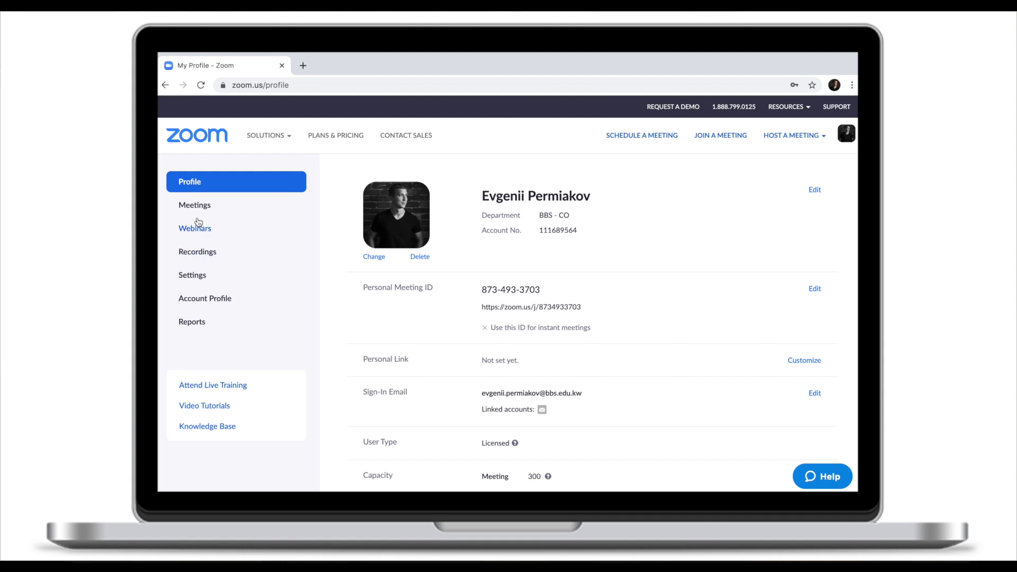
- Switch on the Waiting room toggle under In Meeting (Advanced) in the account Settings
click(205, 277)
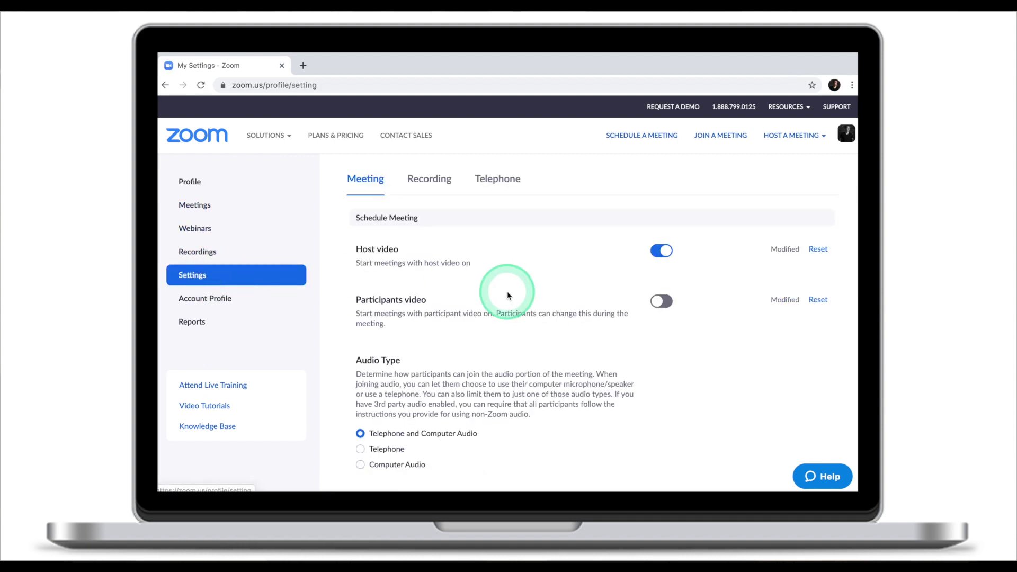
scroll(507, 296, down, 15)
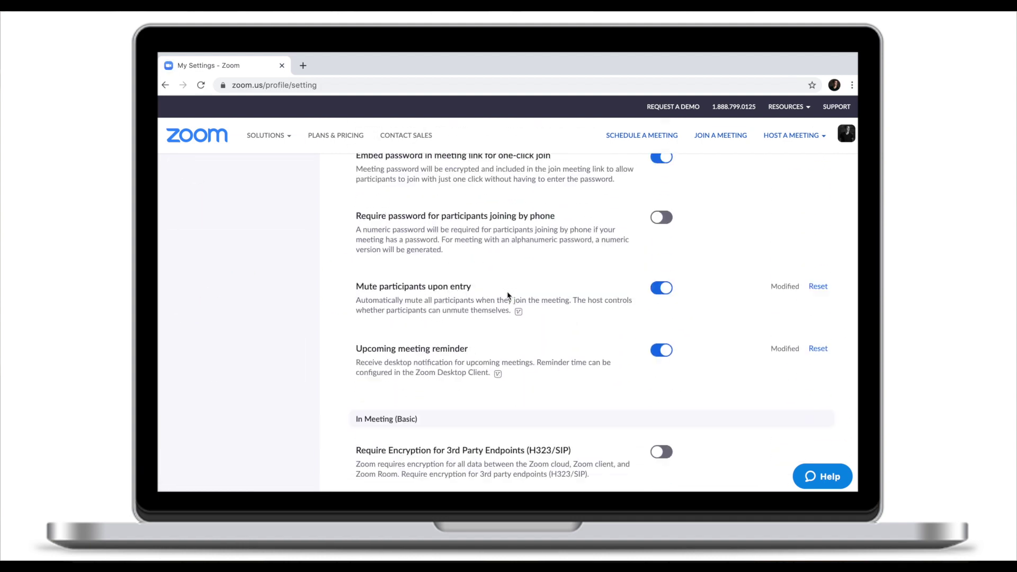
scroll(507, 296, down, 20)
click(484, 245)
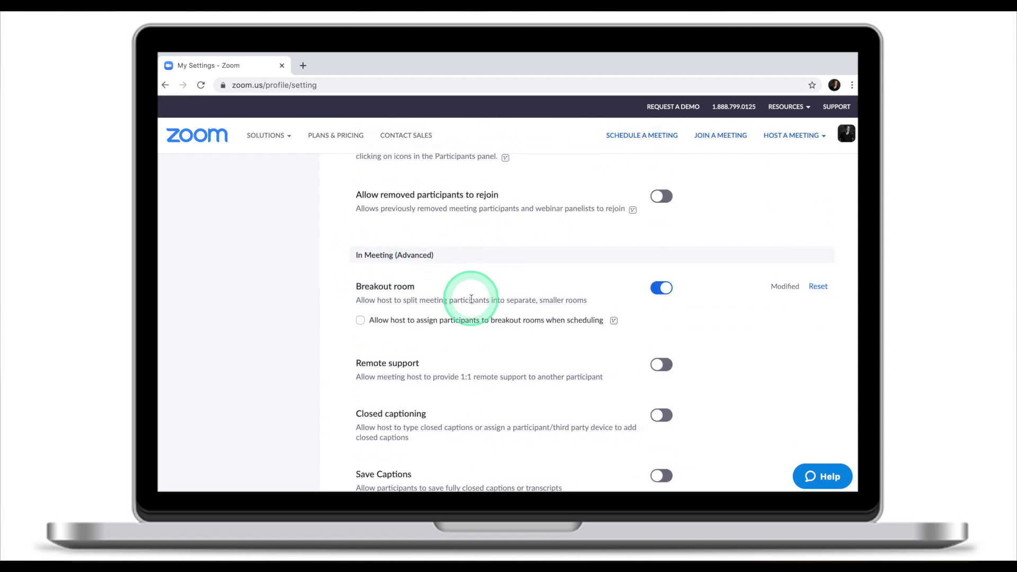
scroll(471, 300, down, 15)
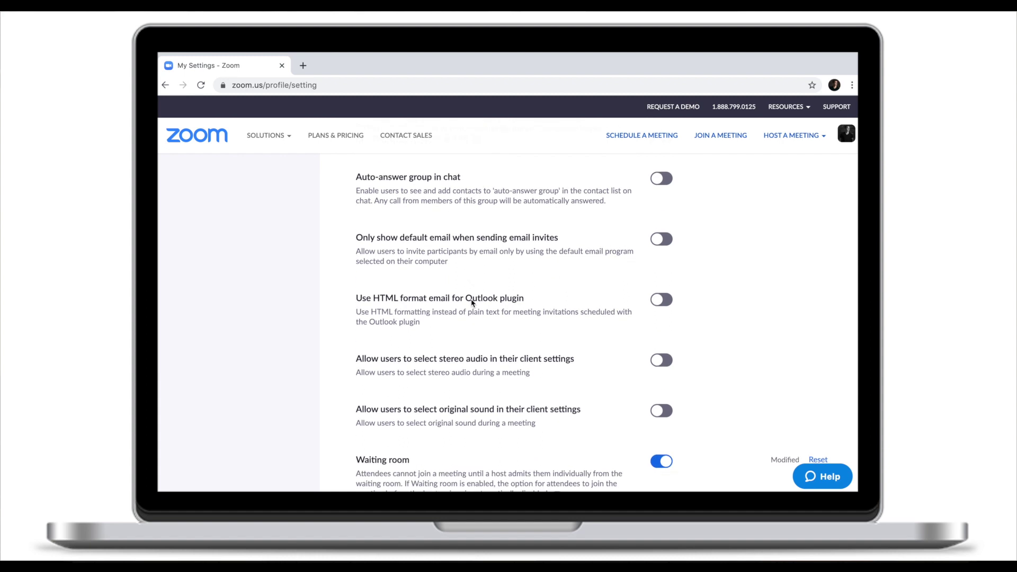
scroll(472, 302, down, 3)
click(377, 313)
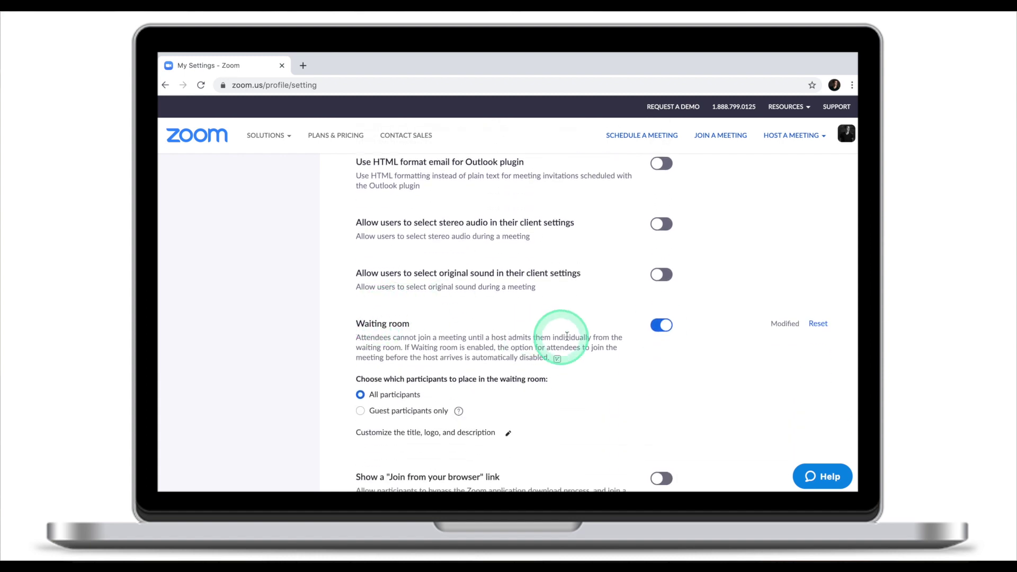
click(663, 327)
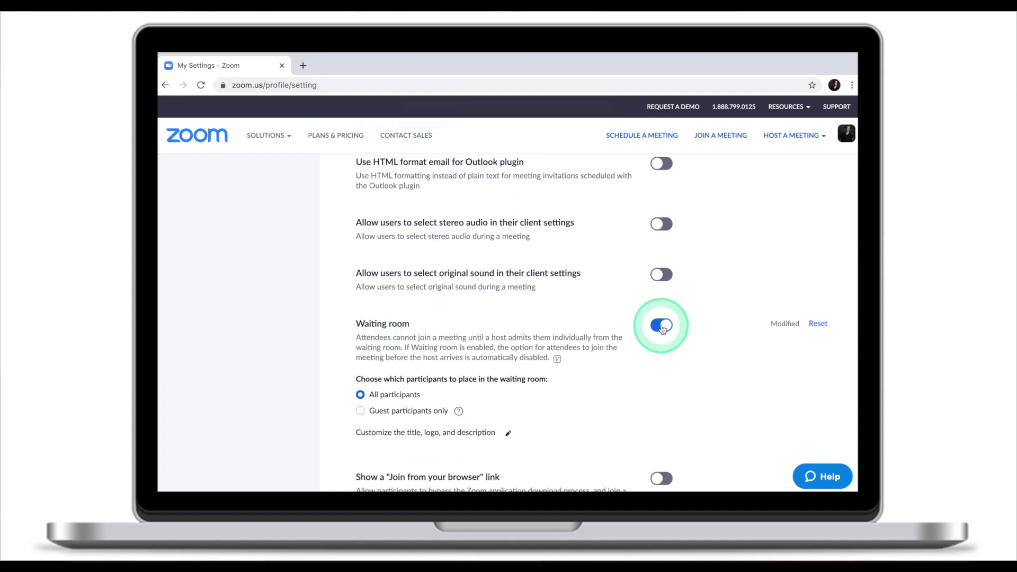
scroll(661, 307, up, 12)
click(657, 268)
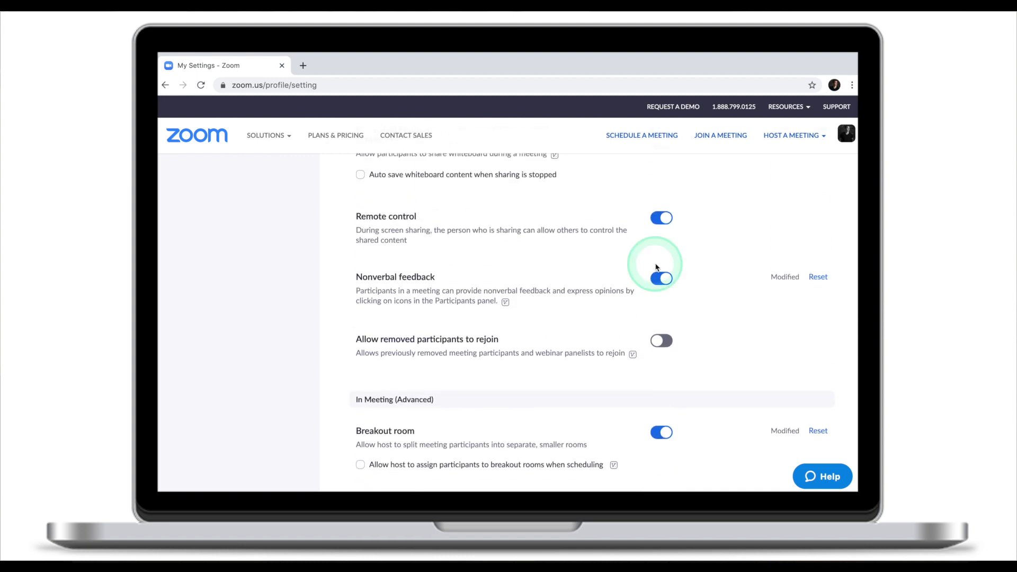
- Schedule a new meeting with the topic 'Waiting Room Demonstration' and scroll to its meeting options
click(631, 136)
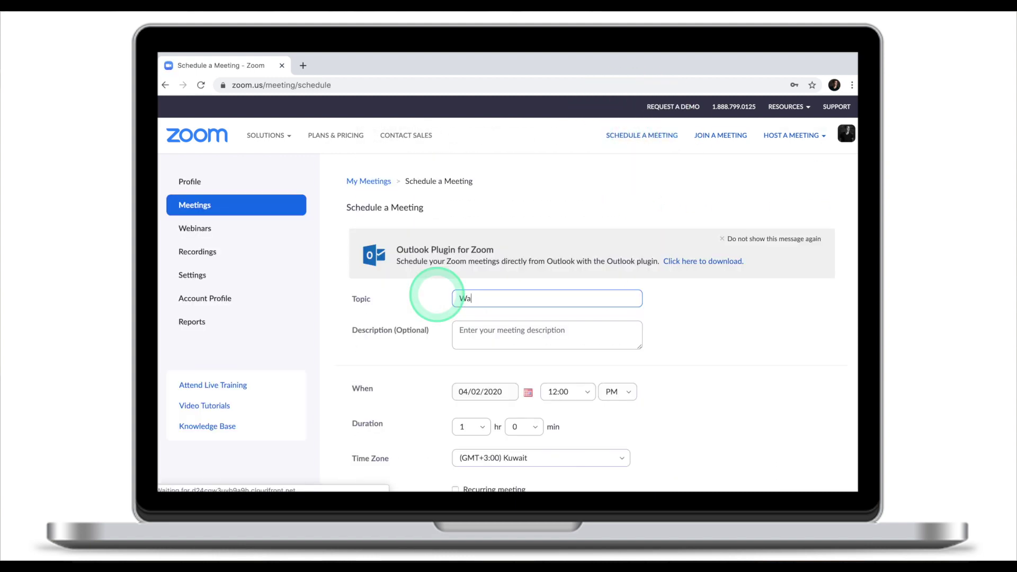
text(Room Demonstration)
scroll(469, 297, down, 5)
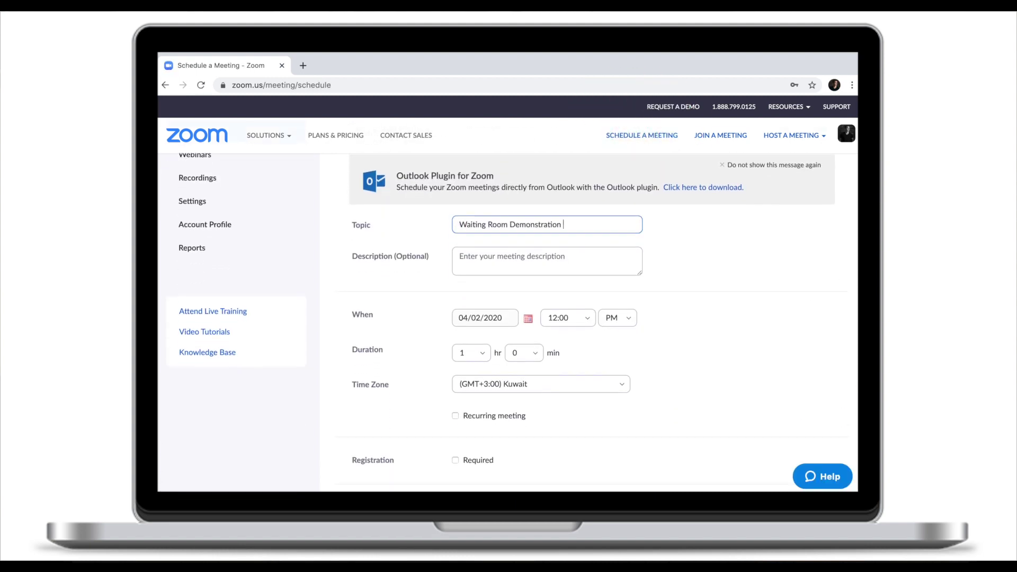
scroll(473, 255, down, 12)
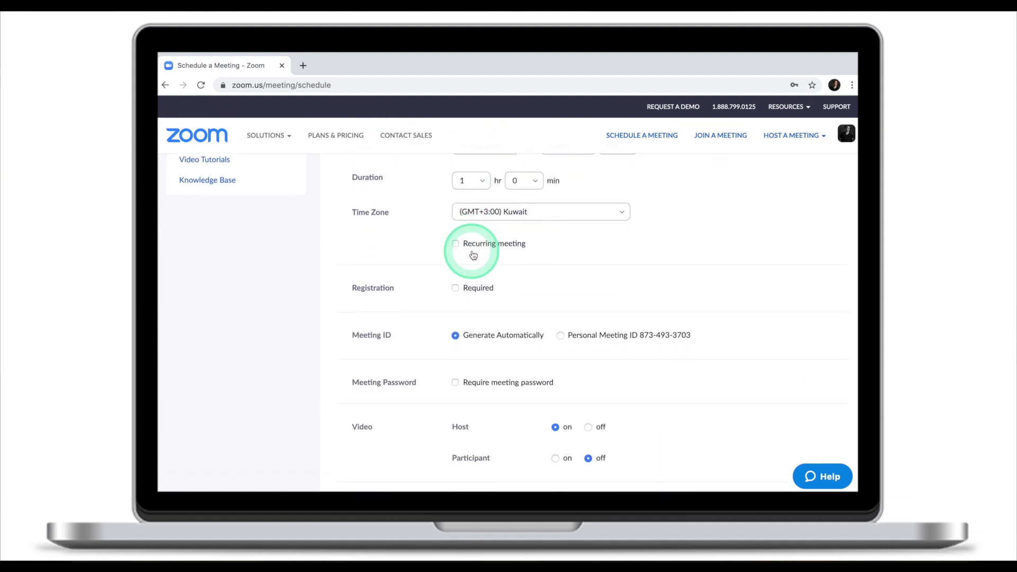
scroll(473, 255, down, 2)
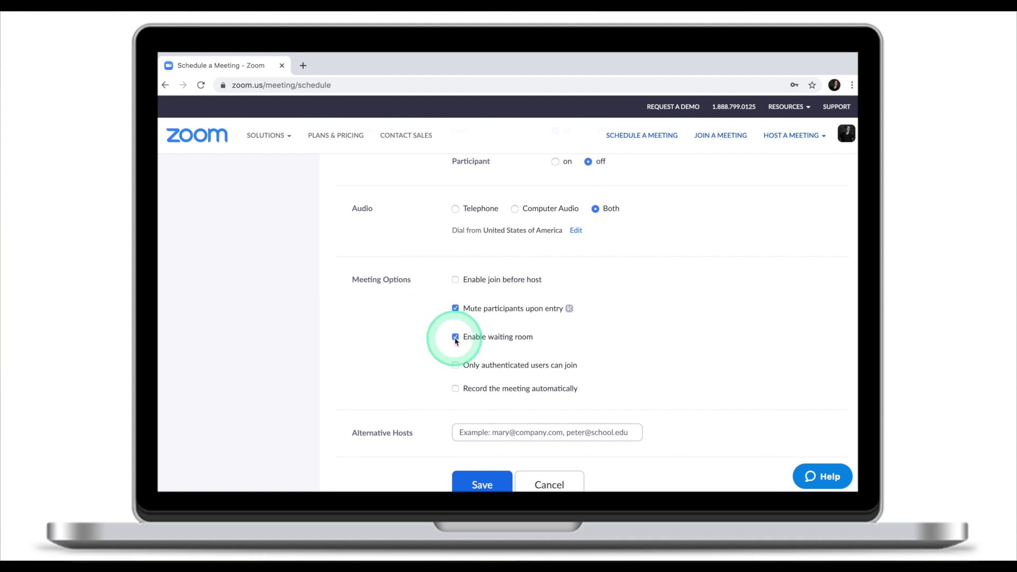
scroll(461, 371, down, 3)
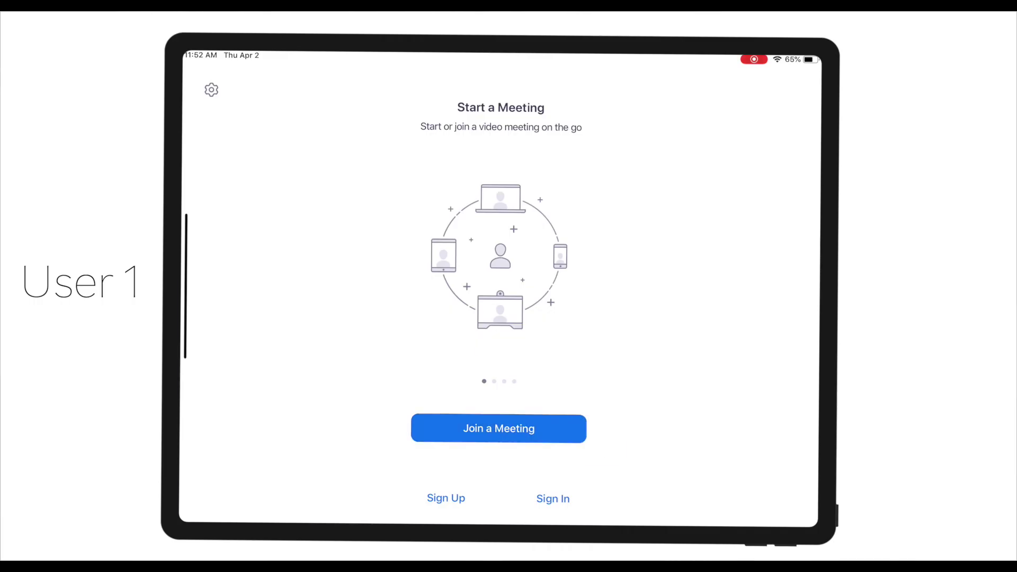
- Join the scheduled meeting from the iOS app as User 1, using its meeting ID
click(498, 429)
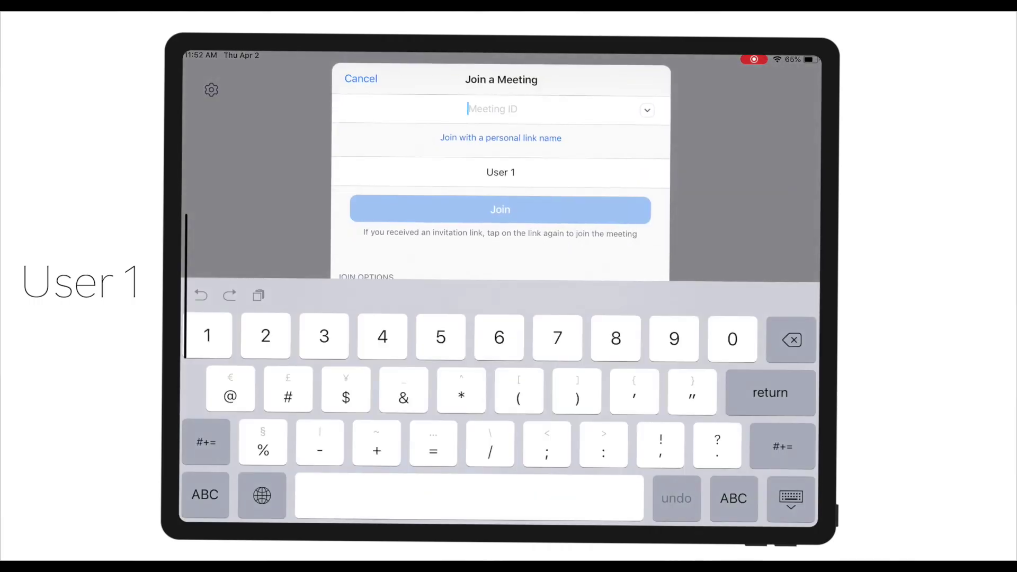
text(197 136 578)
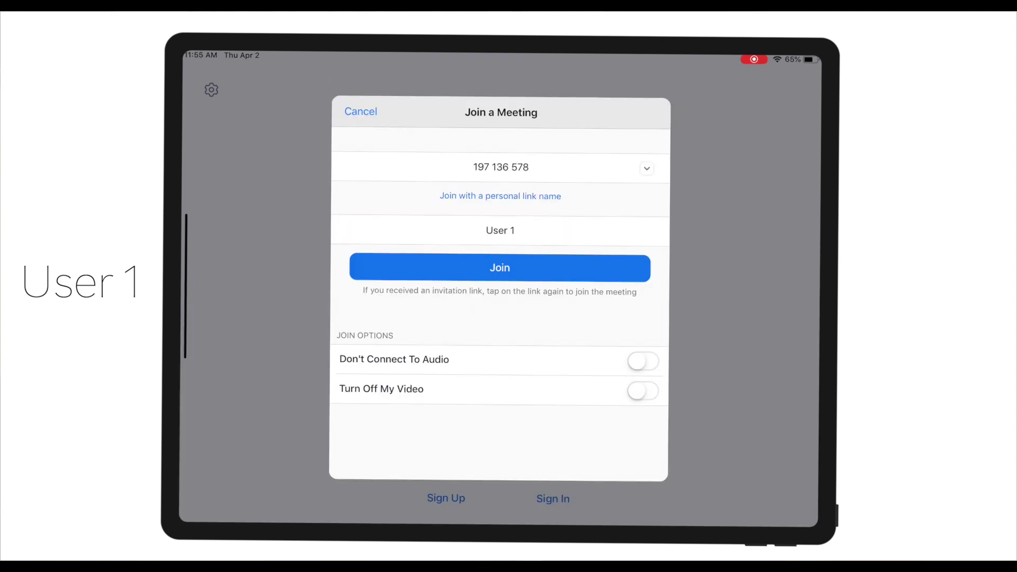
click(500, 267)
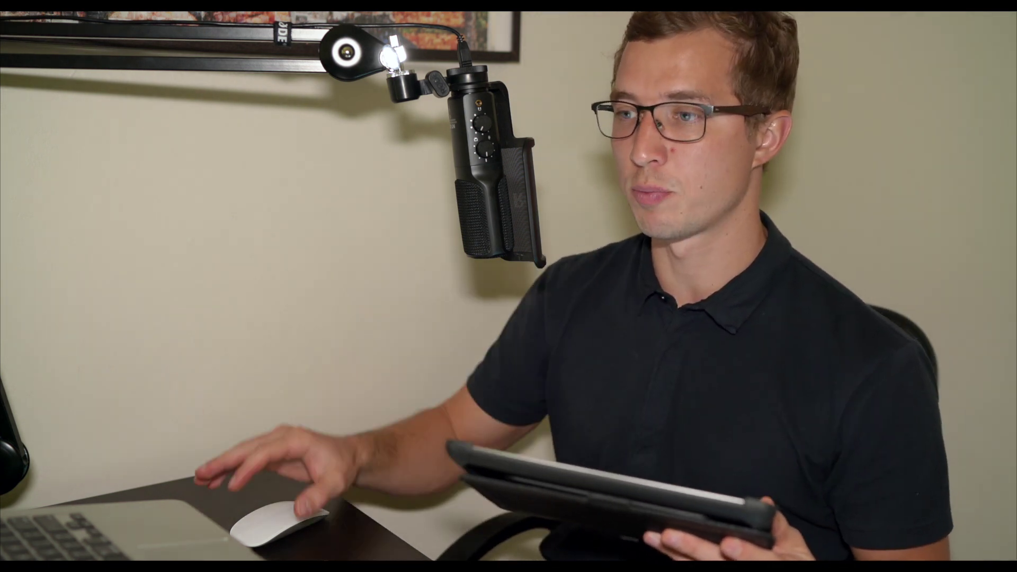
- Admit User 1 from the Participants panel and begin removing the waiting User 2
click(747, 130)
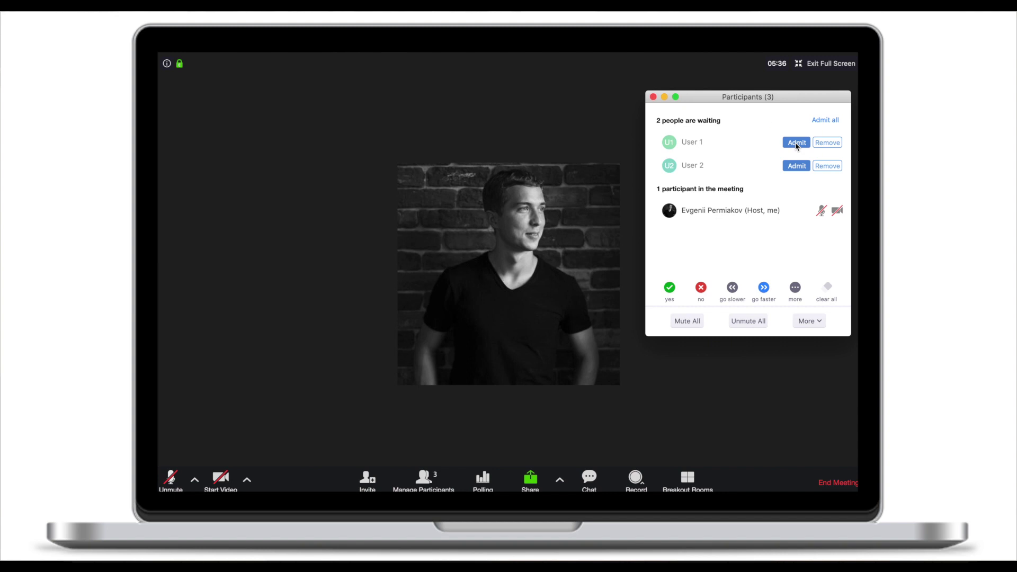
click(796, 143)
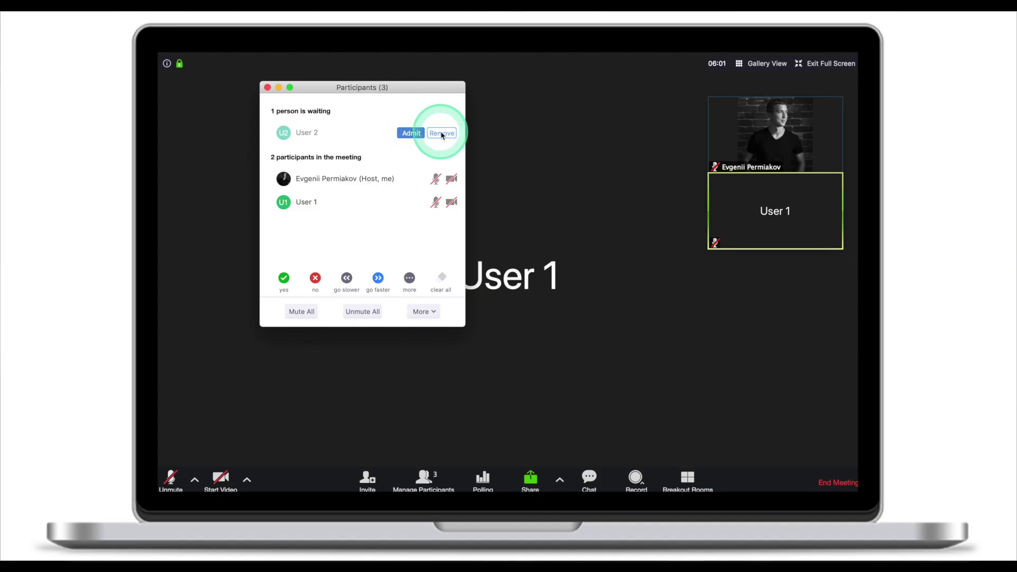
click(441, 133)
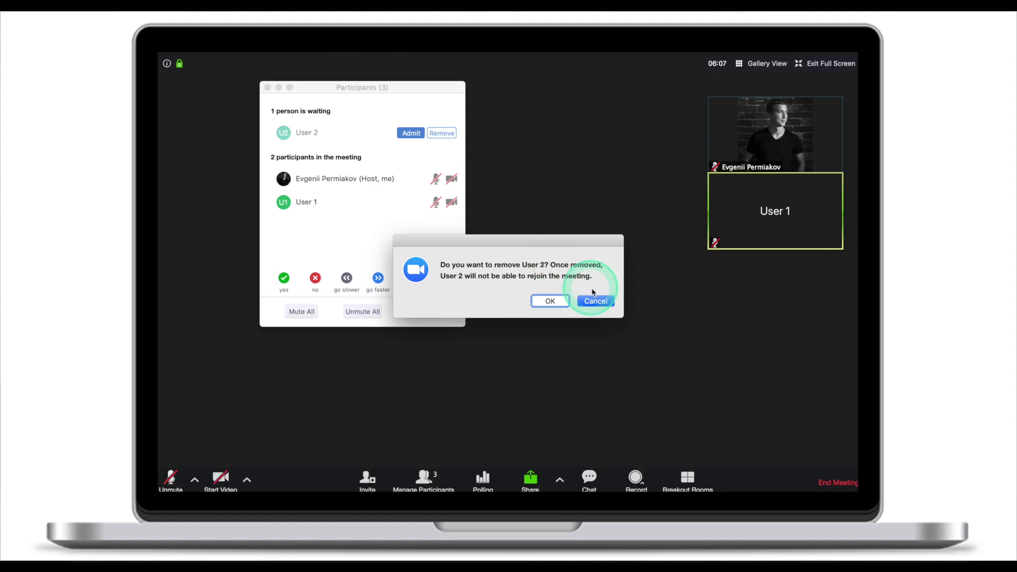
- Confirm removing User 2 from the meeting
click(551, 301)
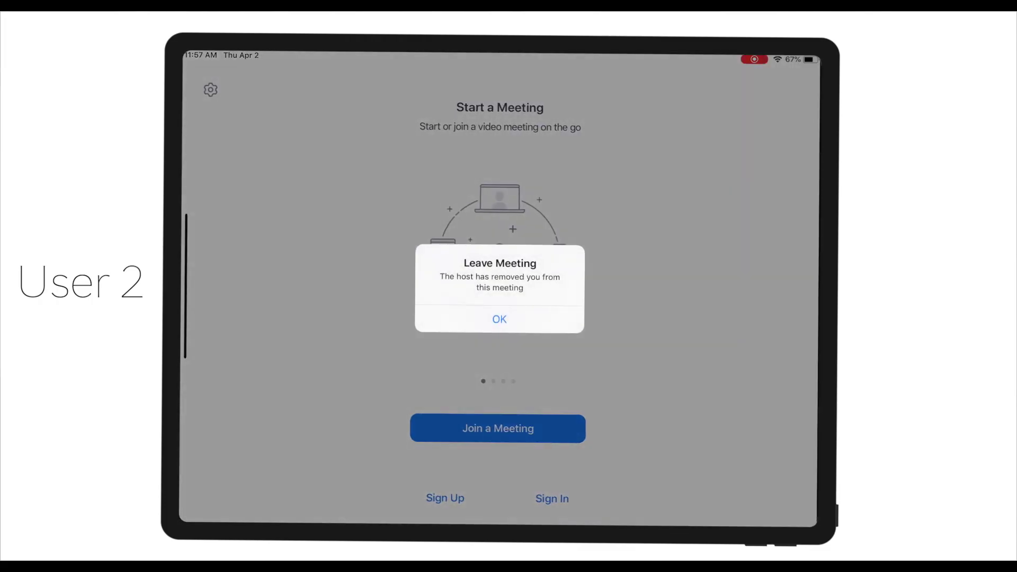
- Dismiss the removal notice, submit a rejoin request as User 3, then toggle the waiting room setting
click(499, 319)
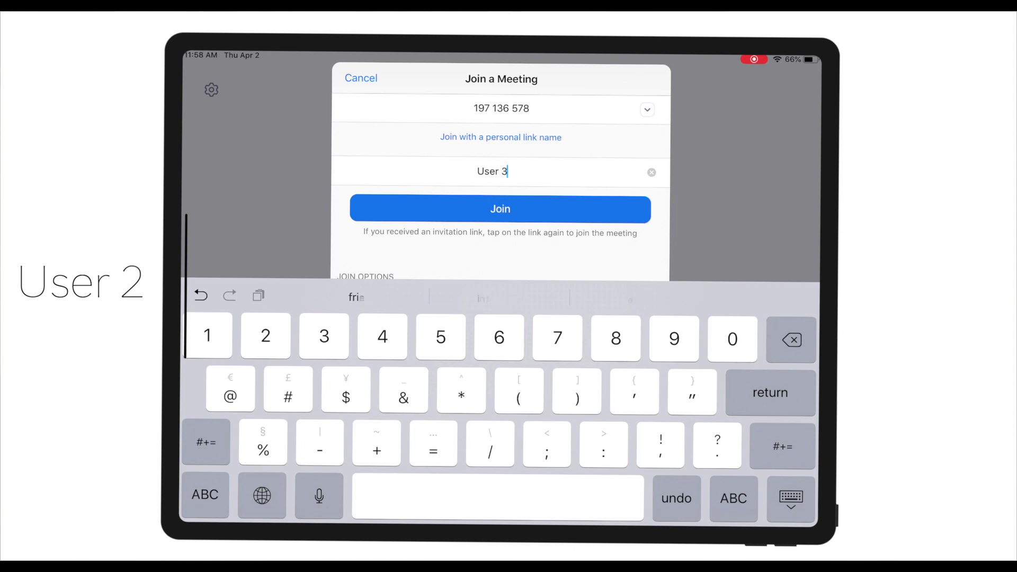
key(Return)
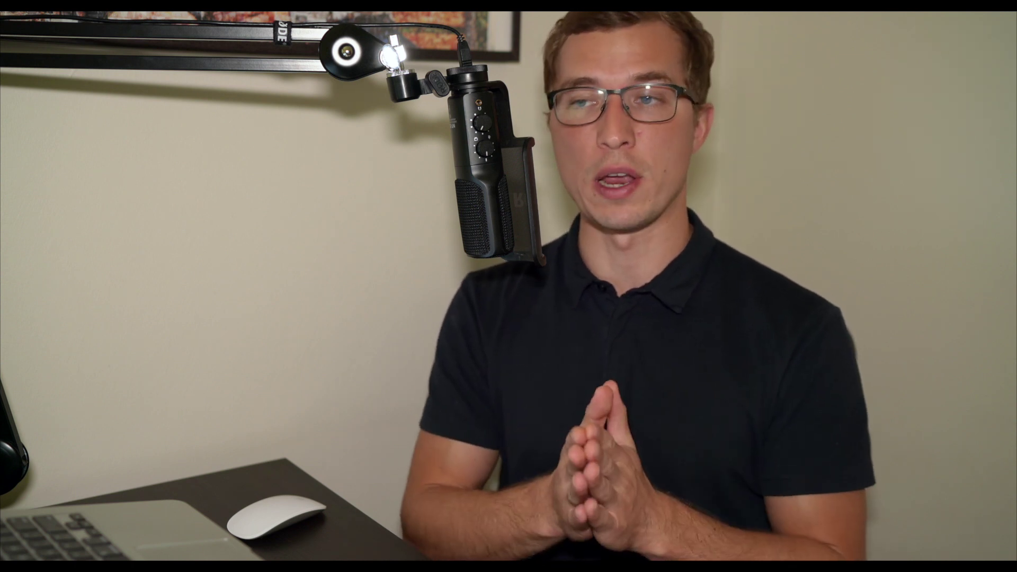
click(659, 297)
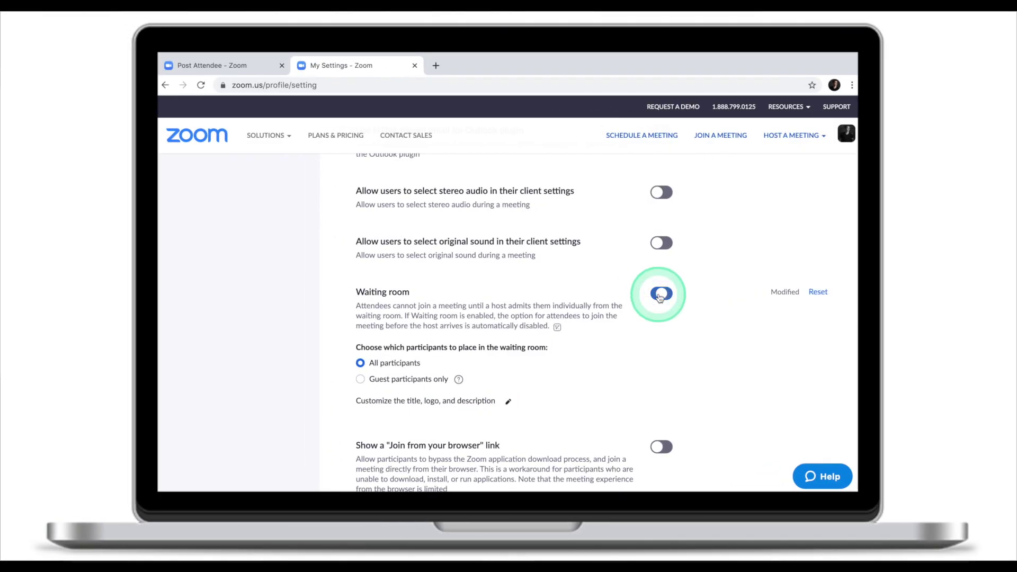
- Re-enable the waiting room and open its title, logo and description customization dialog
click(660, 296)
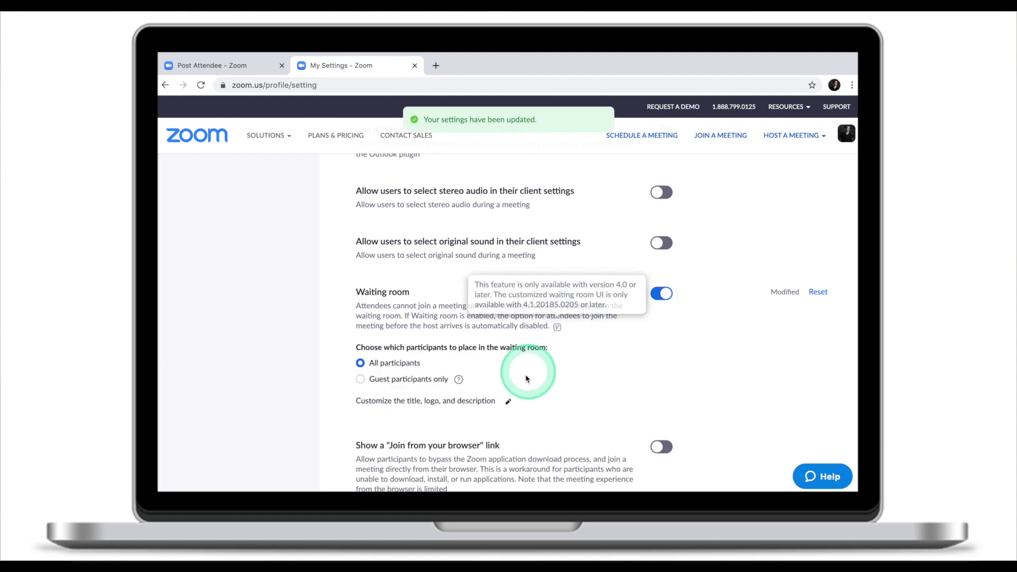
click(509, 402)
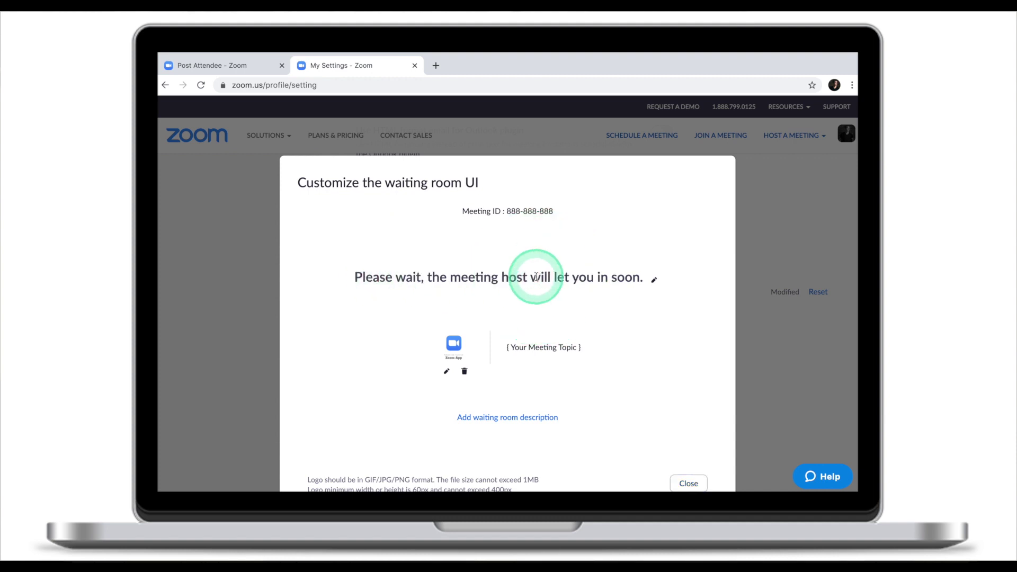
click(652, 279)
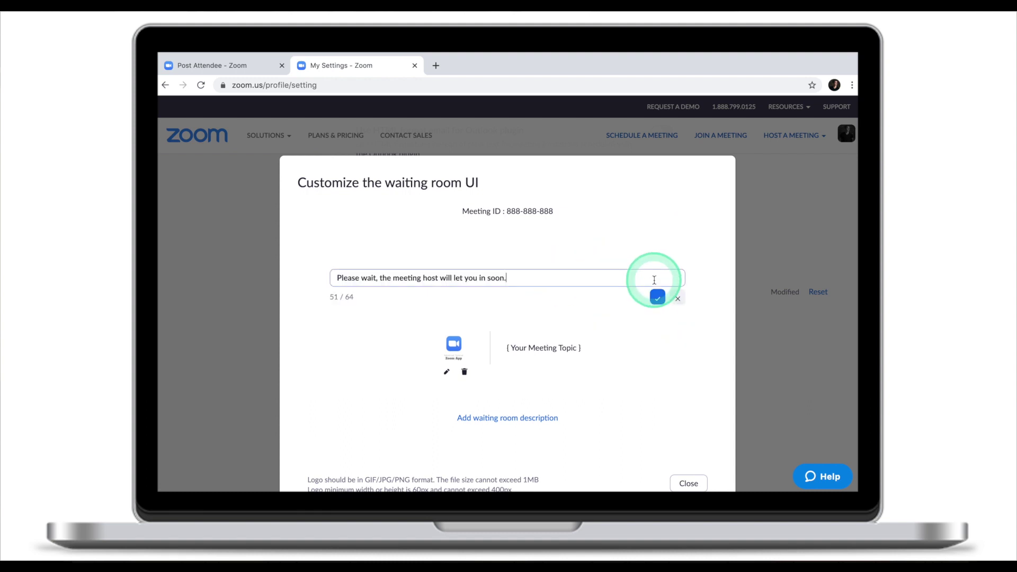
key(Return)
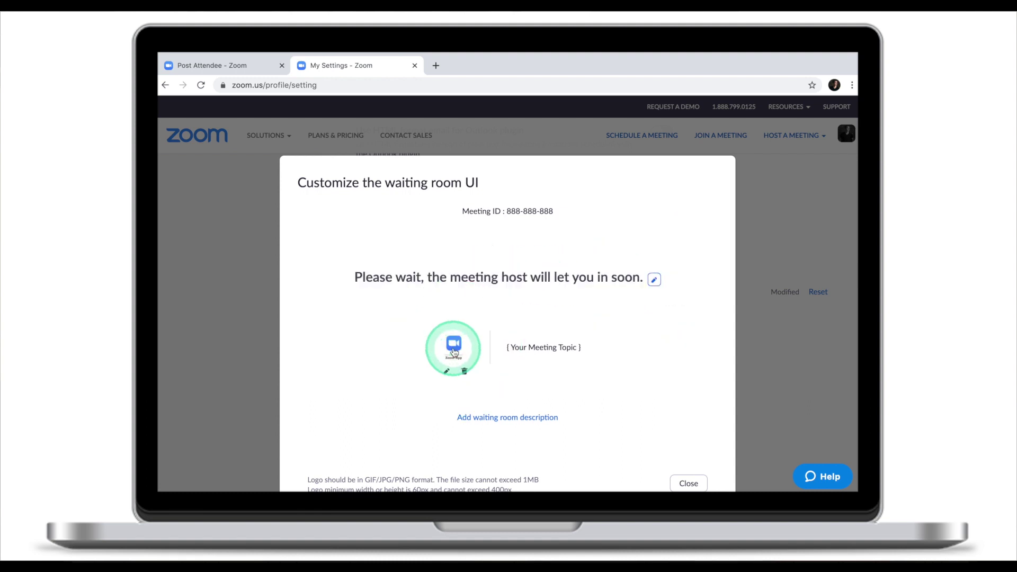